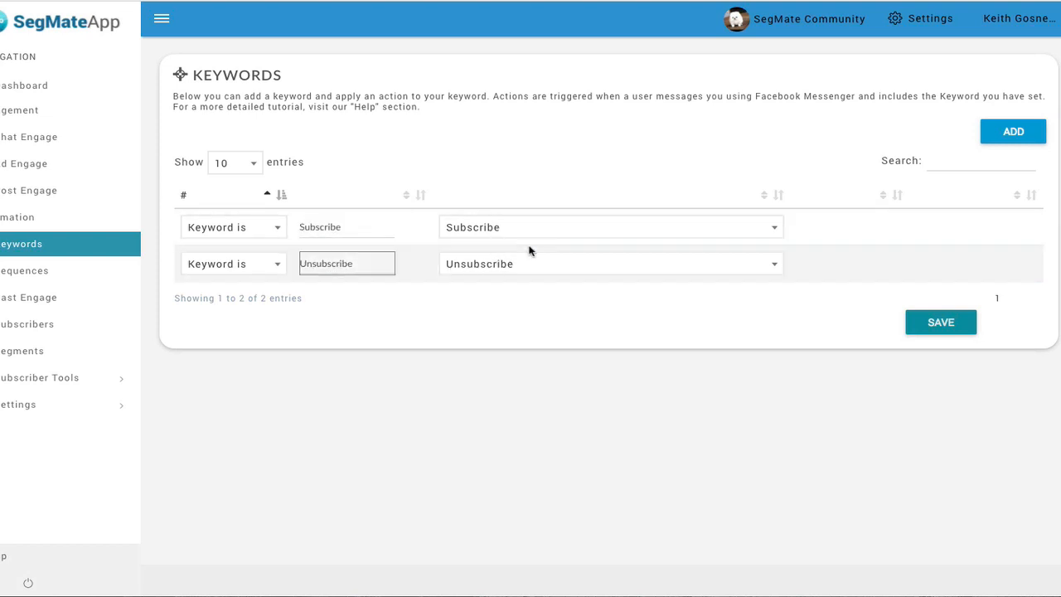
Add a keyword rule for "Stop" and set its action to Unsubscribe
left_click(1013, 131)
left_click(350, 301)
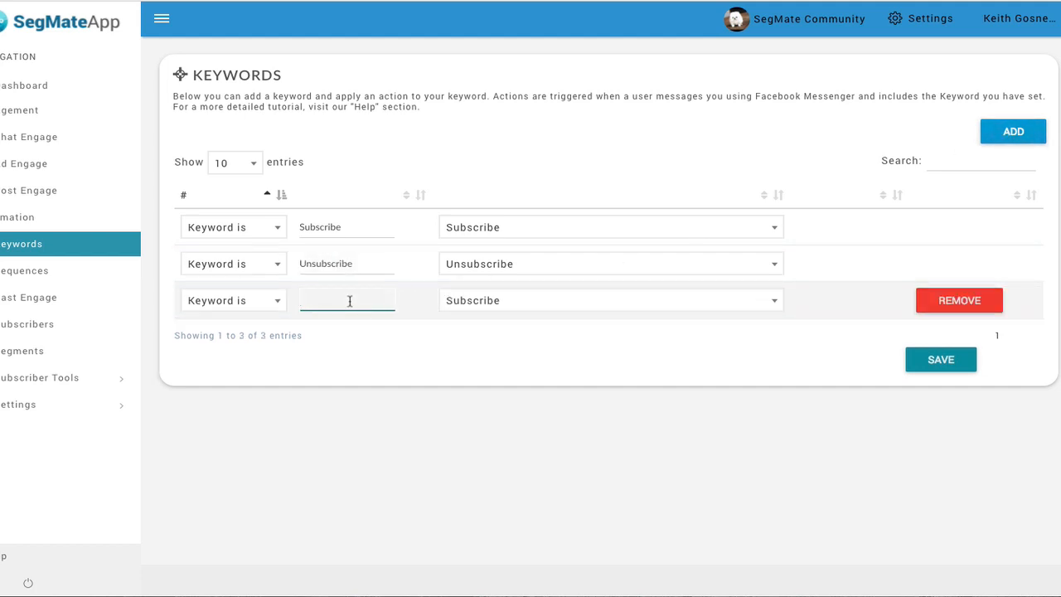
type("Stop")
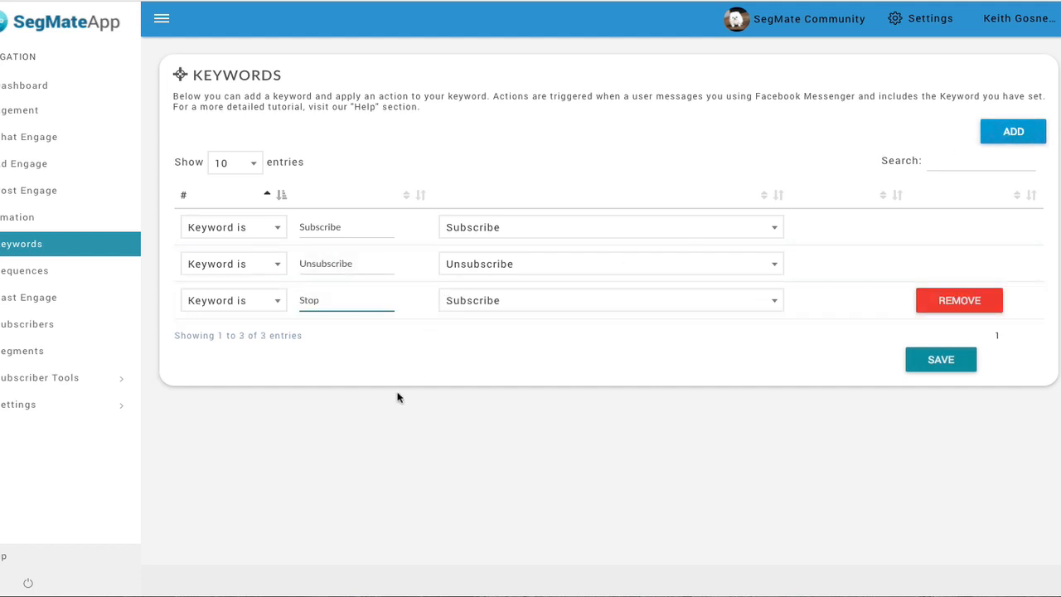
left_click(395, 402)
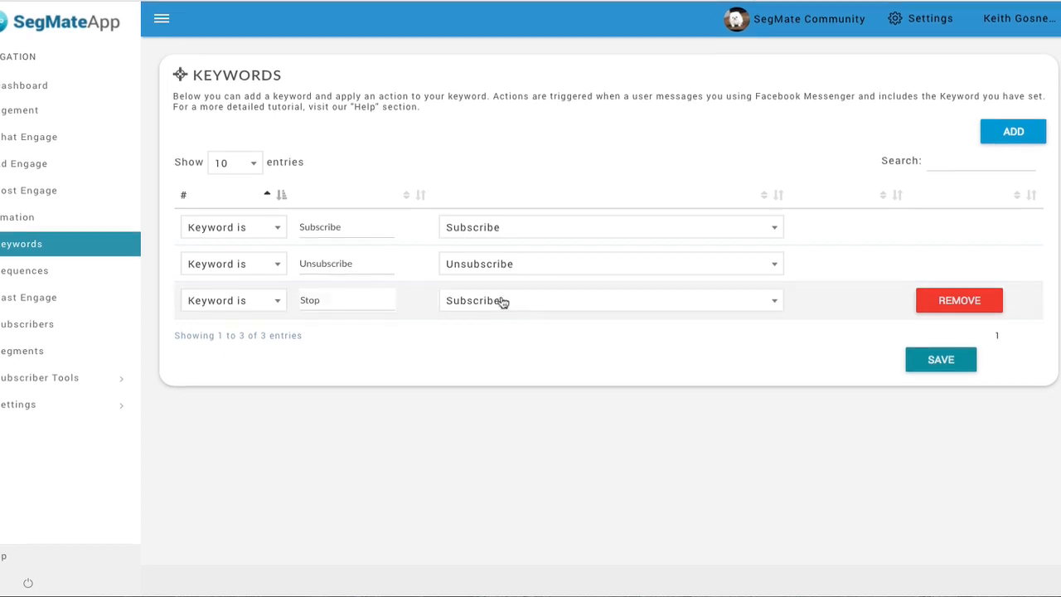
left_click(503, 304)
left_click(483, 365)
Check the match types for the Stop rule, choose "Keyword is" and save the keywords
left_click(277, 303)
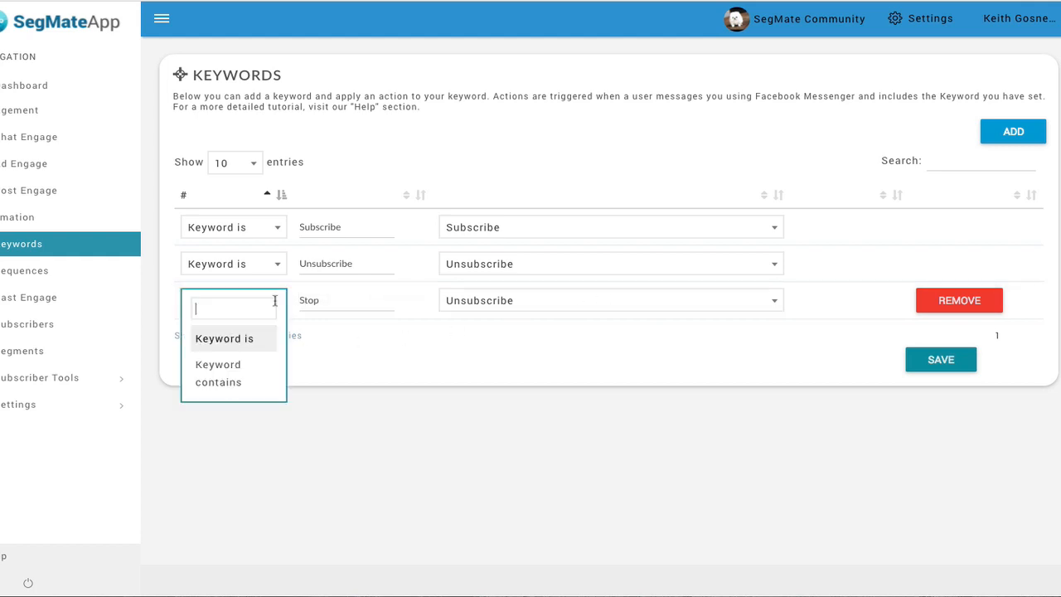
left_click(362, 343)
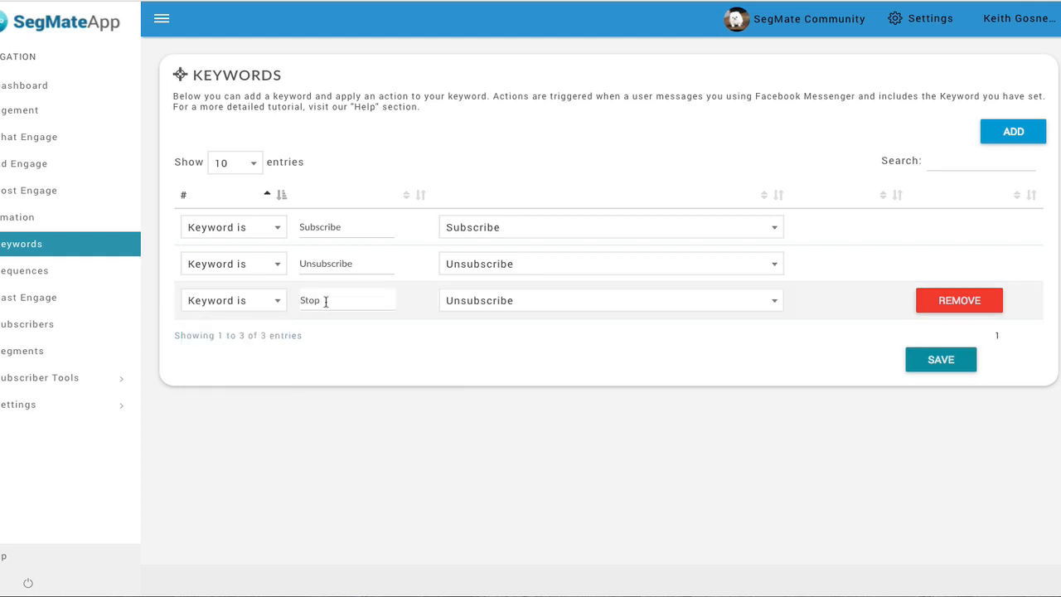
left_click(270, 304)
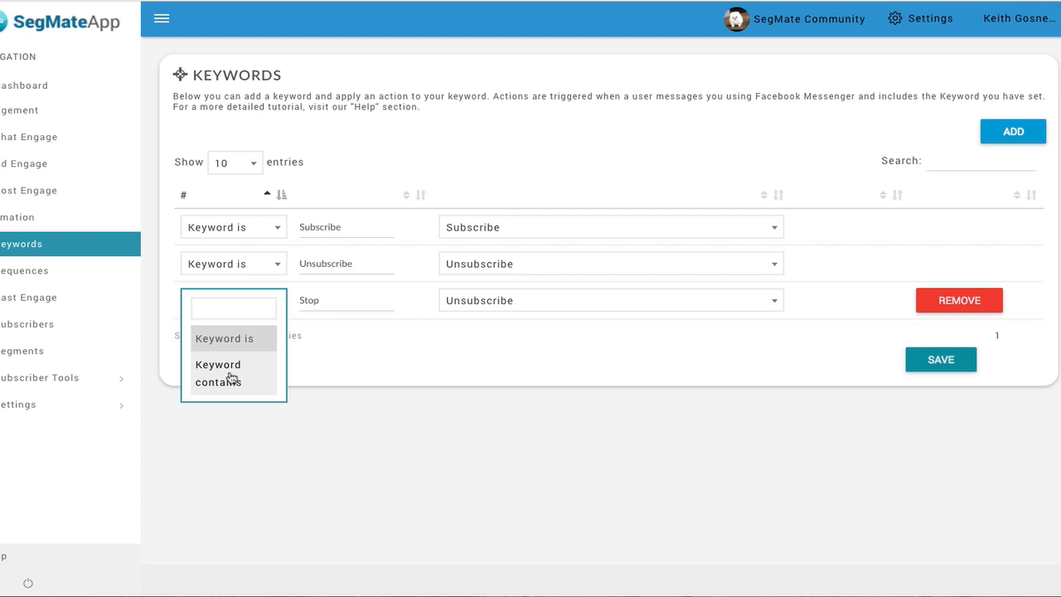
left_click(370, 334)
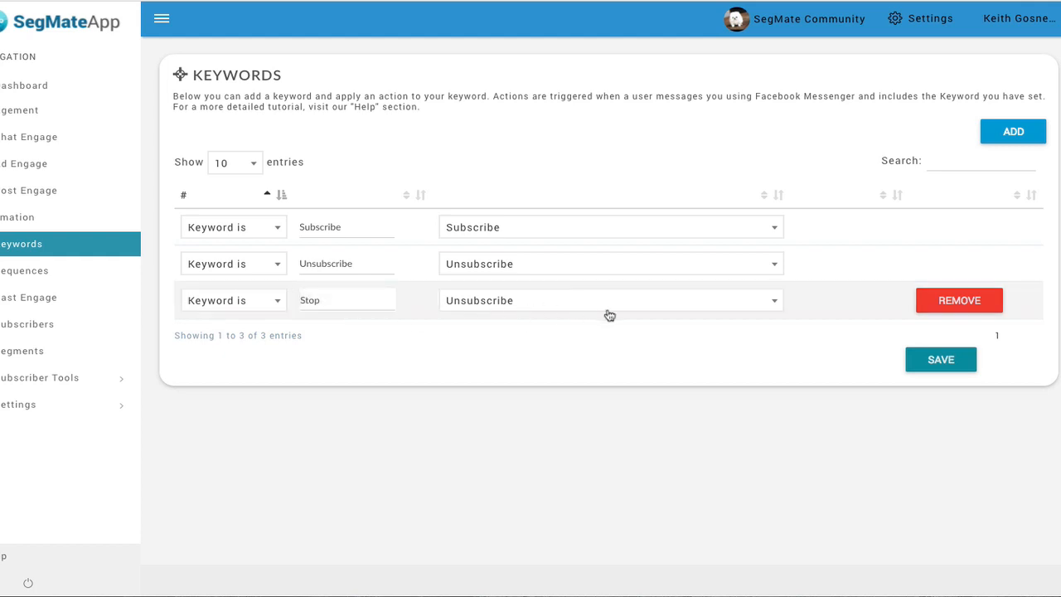
left_click(276, 307)
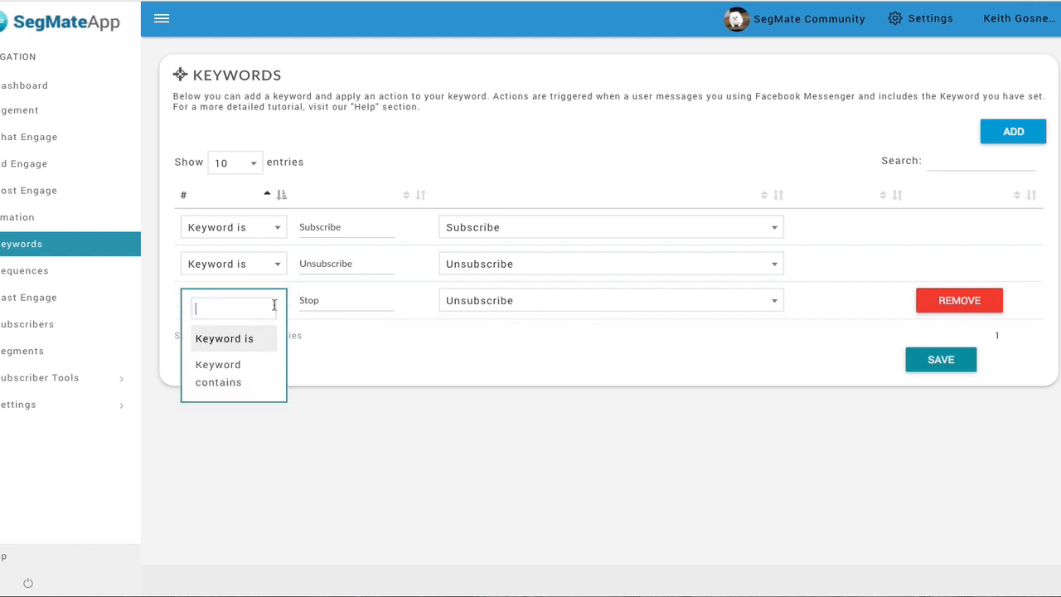
left_click(238, 343)
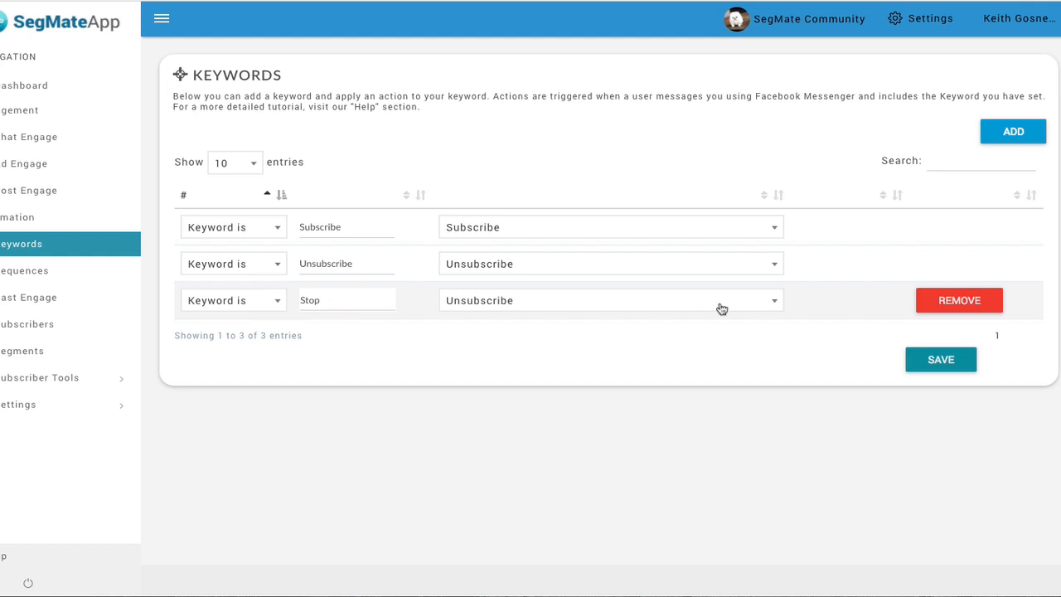
left_click(947, 364)
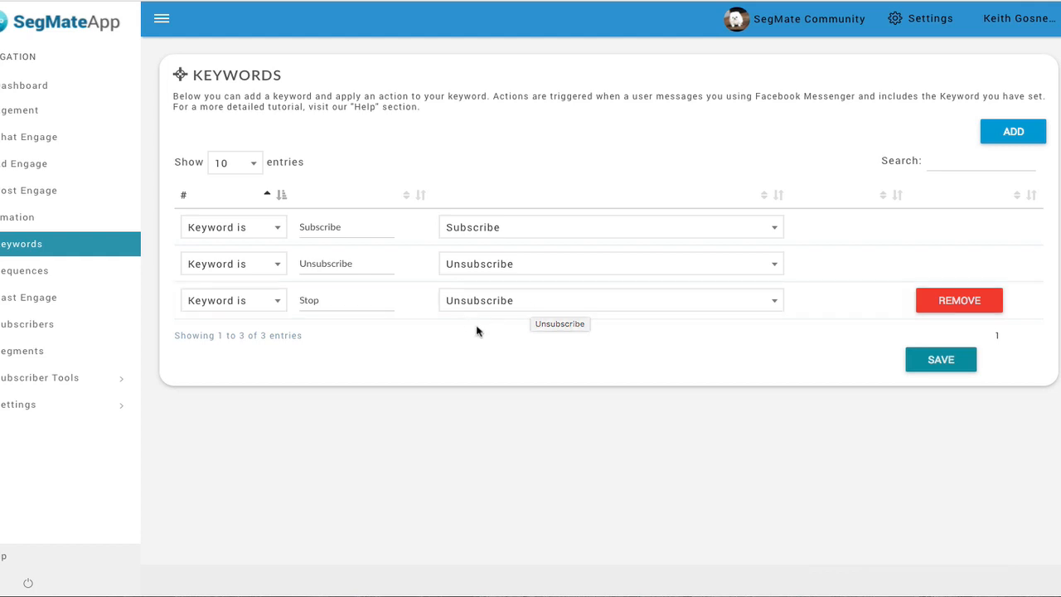
Add another keyword rule for "demo" with the match type "Keyword contains"
left_click(1015, 136)
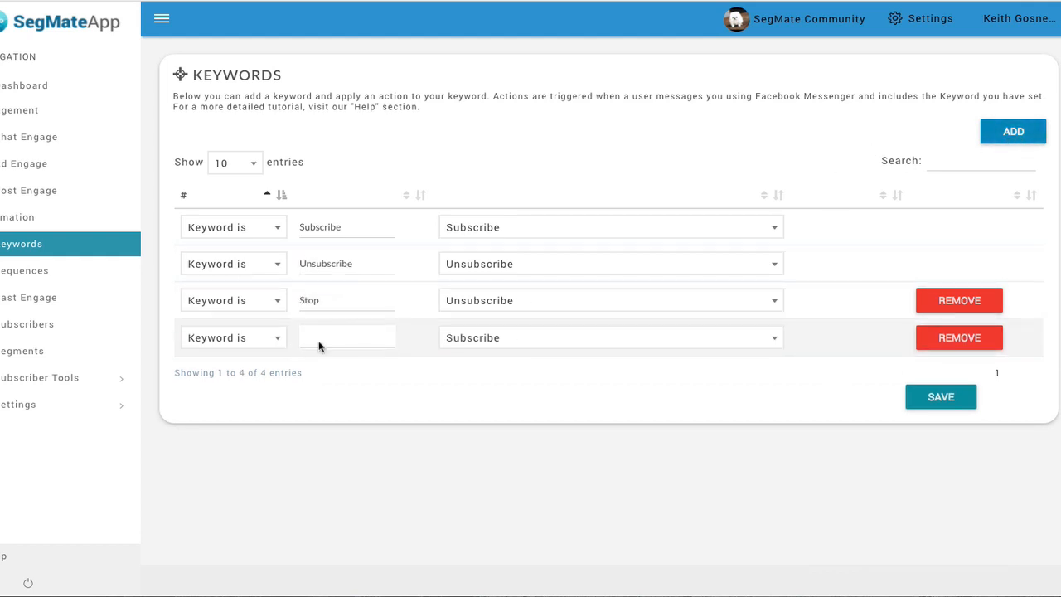
left_click(342, 336)
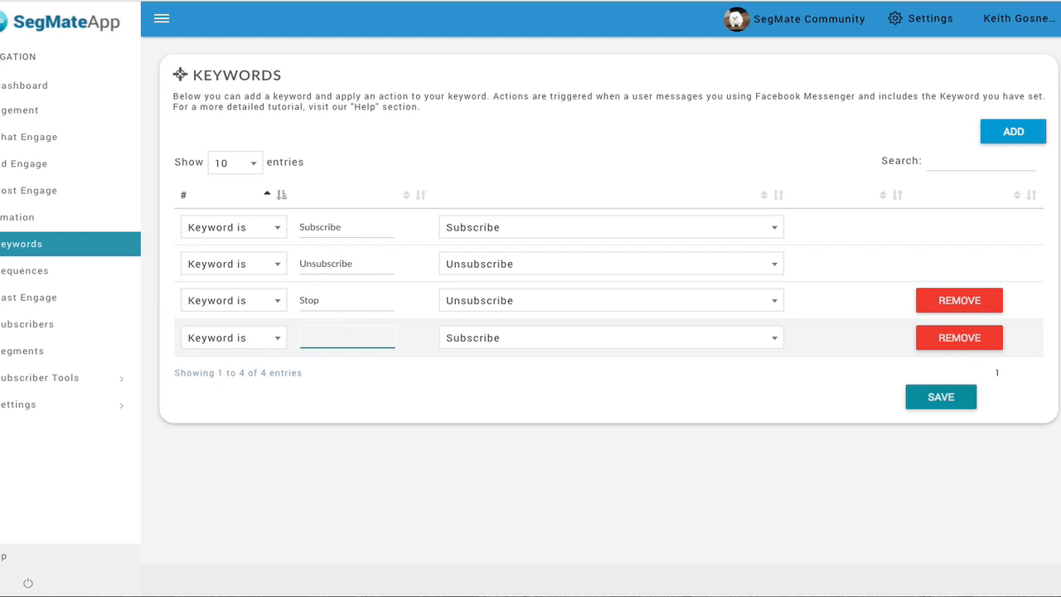
type("demo")
left_click(251, 340)
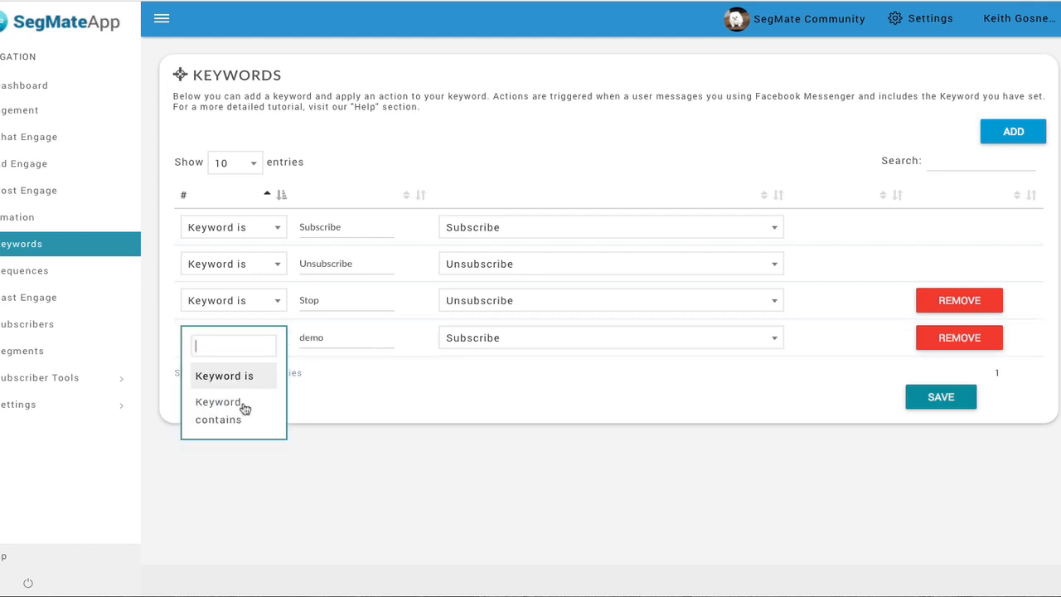
left_click(242, 416)
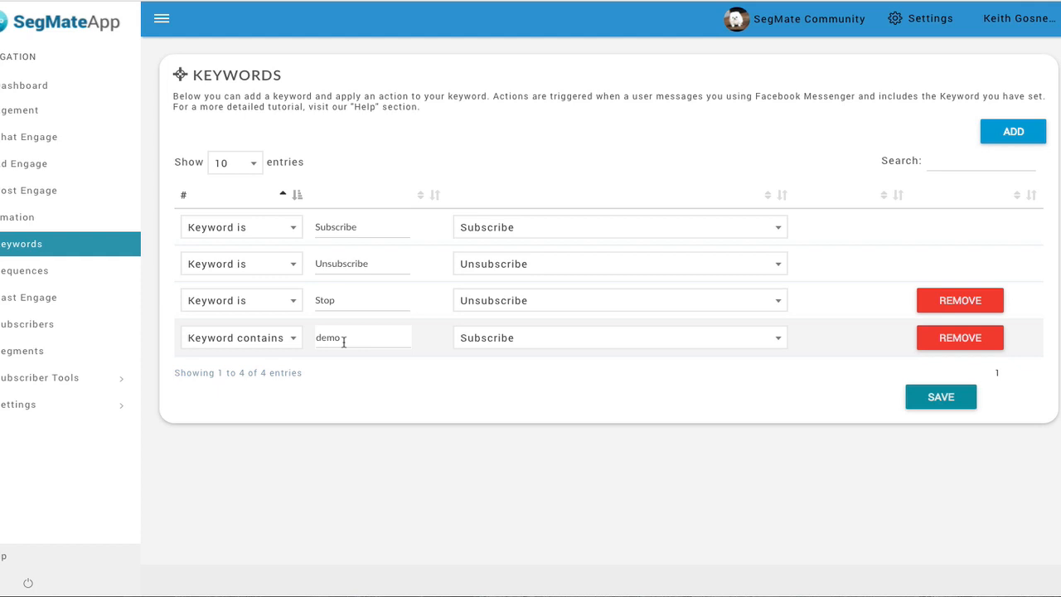
Set the demo rule's action to Send Existing Conversation using the "Sequence 1" conversation, and save the keywords
left_click(565, 341)
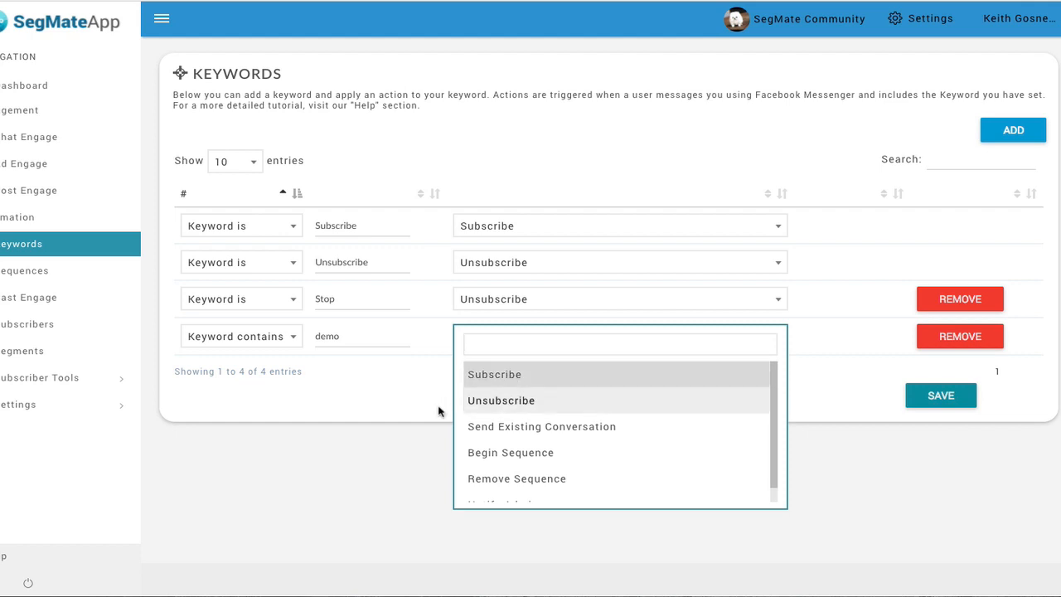
left_click(572, 428)
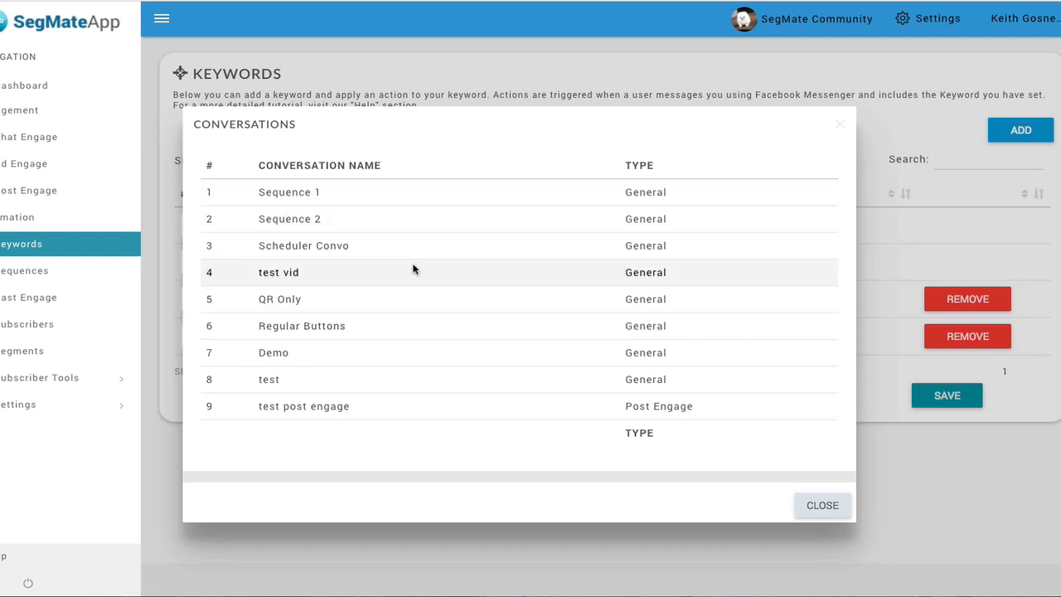
left_click(340, 195)
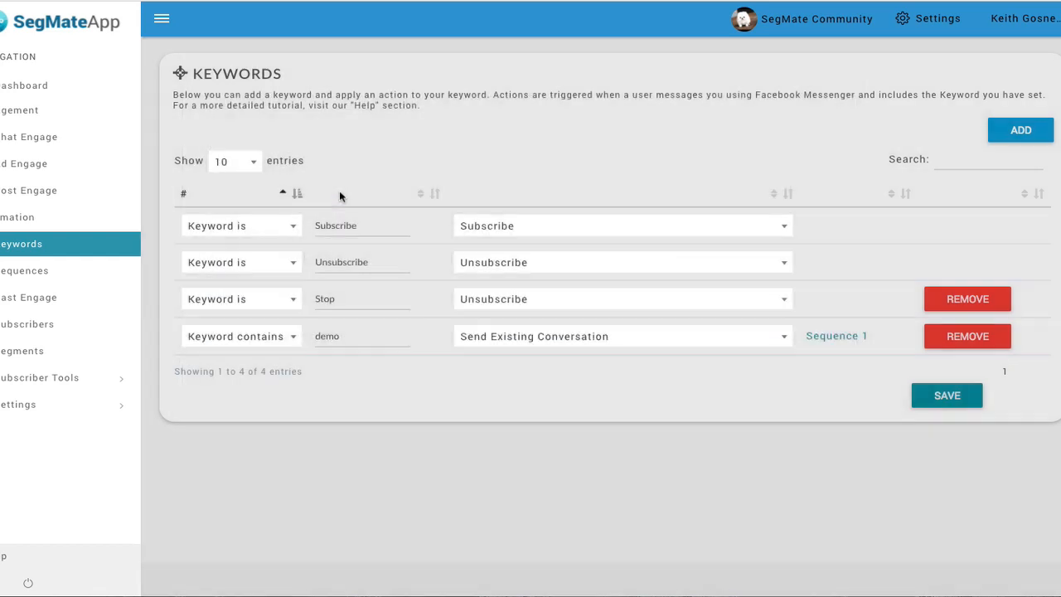
left_click(942, 398)
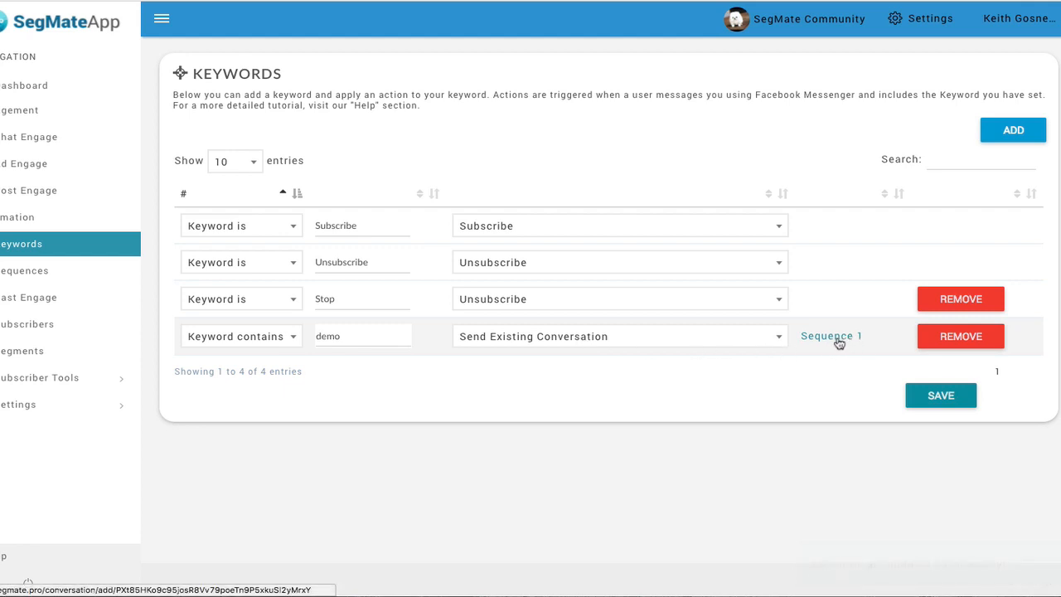
Change the demo rule's action to Begin Sequence with "Test sequence 1"
left_click(535, 338)
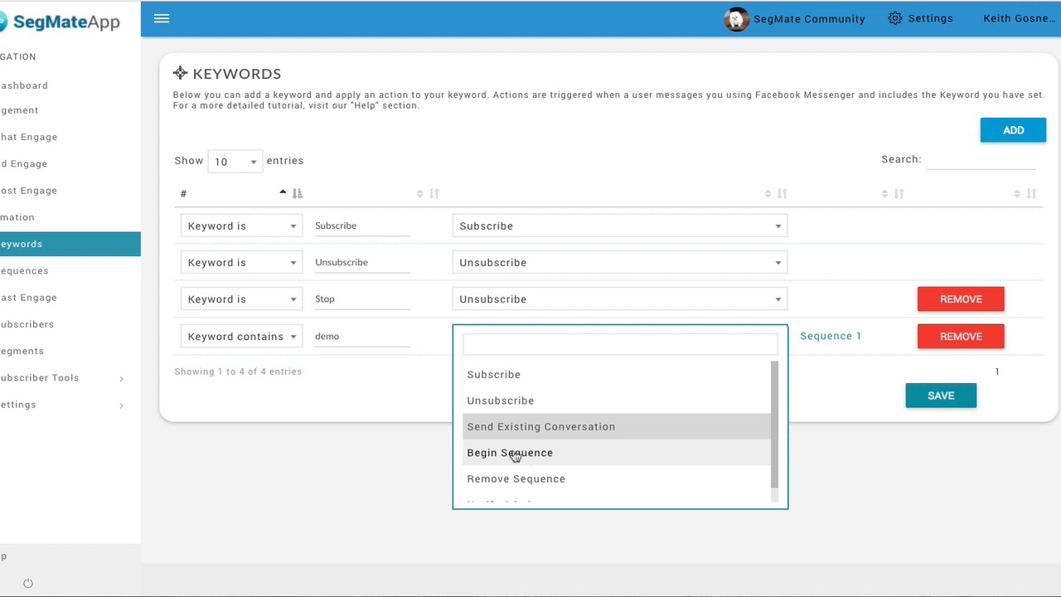
left_click(514, 455)
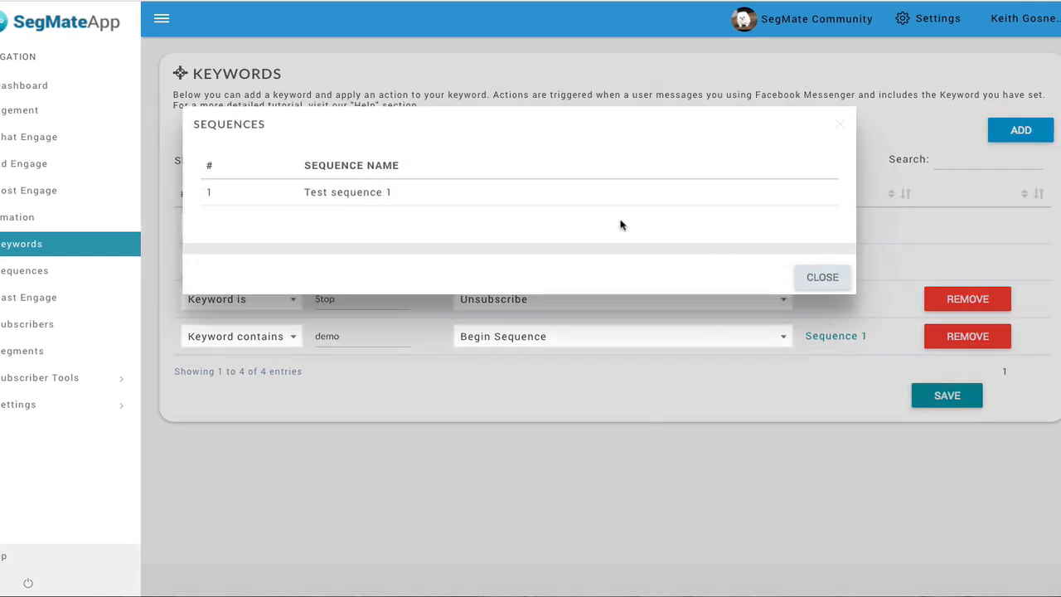
left_click(395, 197)
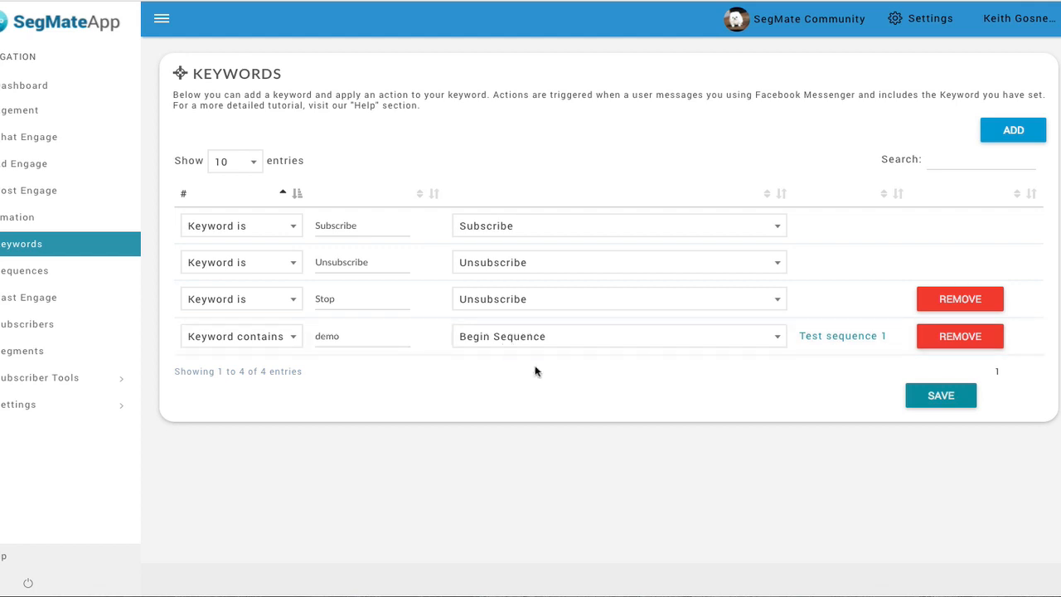
Change the demo rule's action to Remove Sequence with "Test sequence 1"
left_click(547, 339)
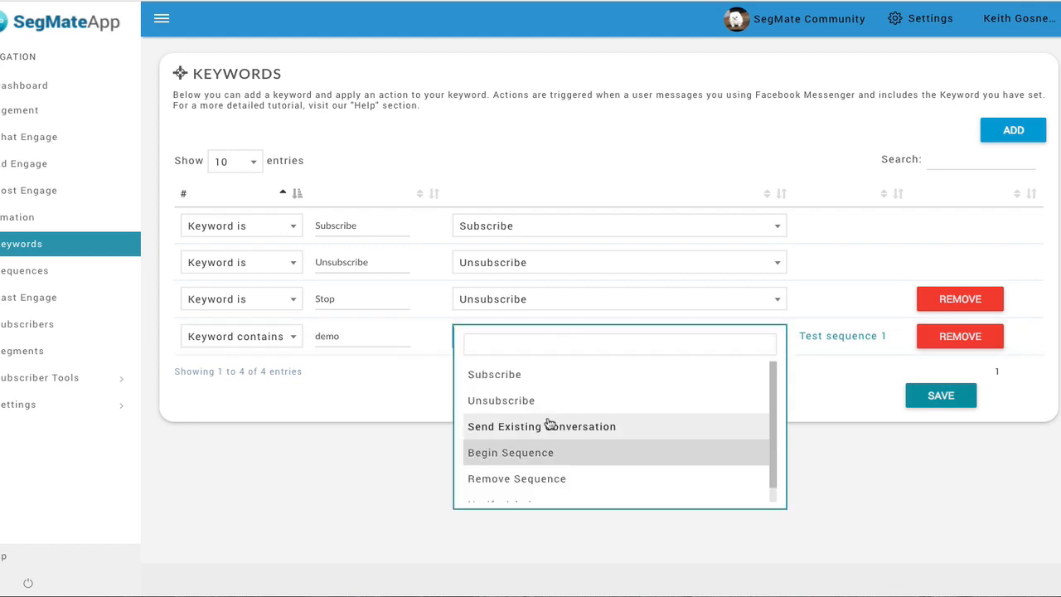
scroll(550, 423, "down", 1)
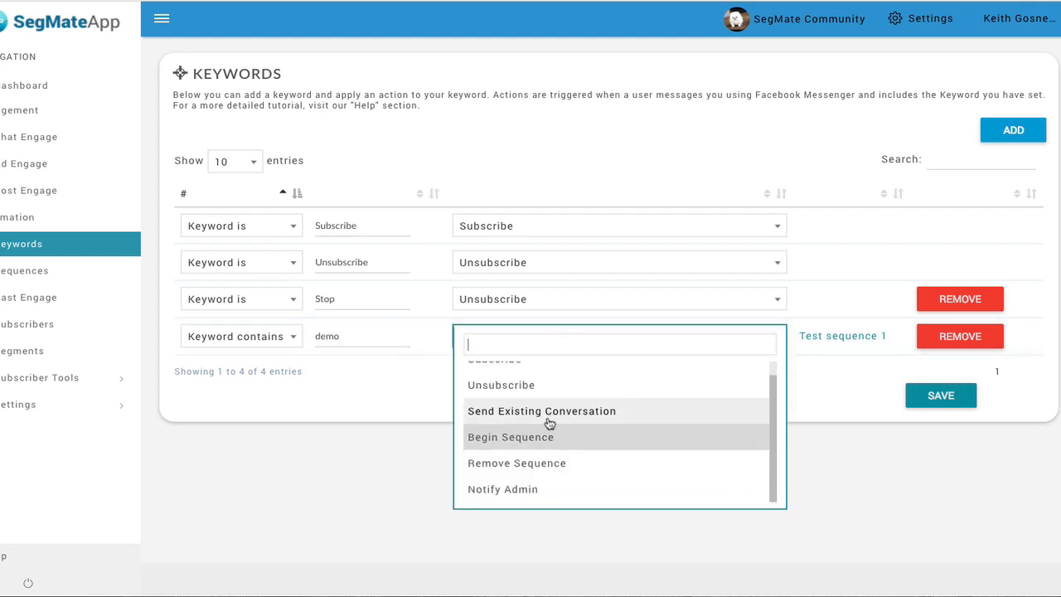
left_click(529, 465)
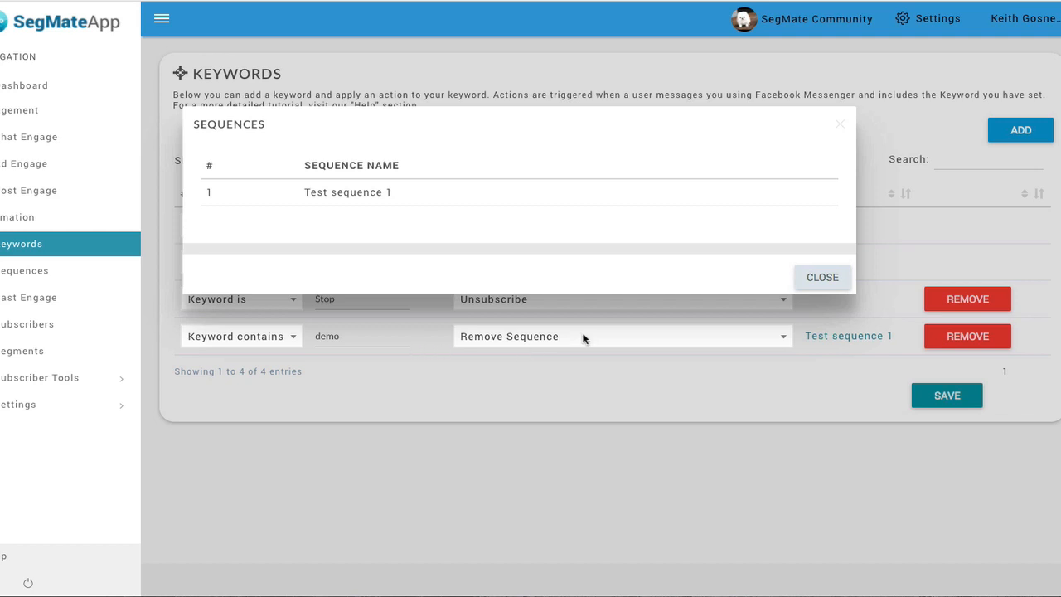
left_click(412, 196)
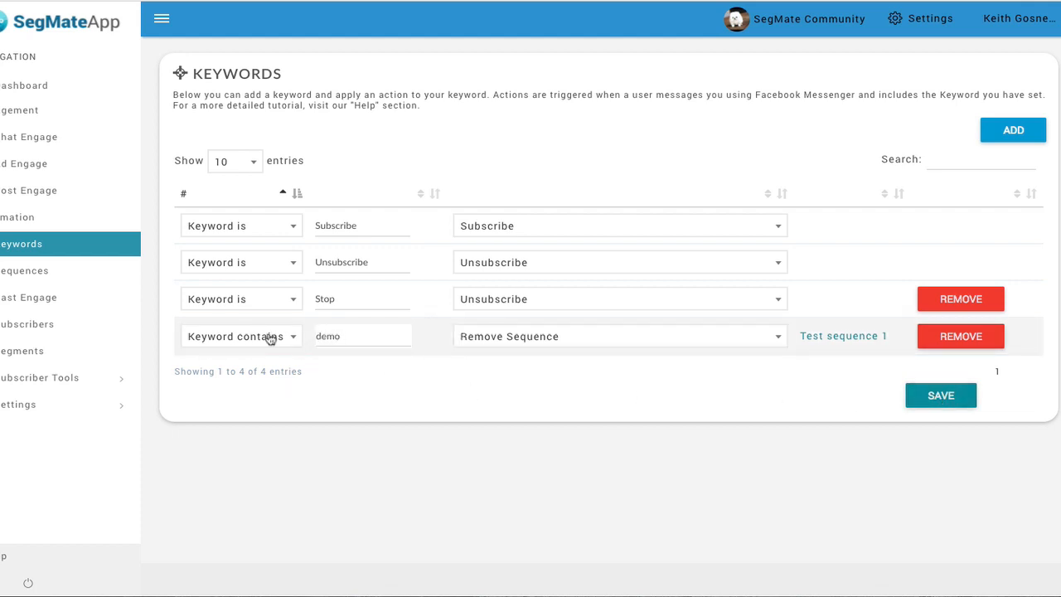
Set the demo rule's action to Notify Admin
left_click(548, 347)
scroll(547, 436, "down", 1)
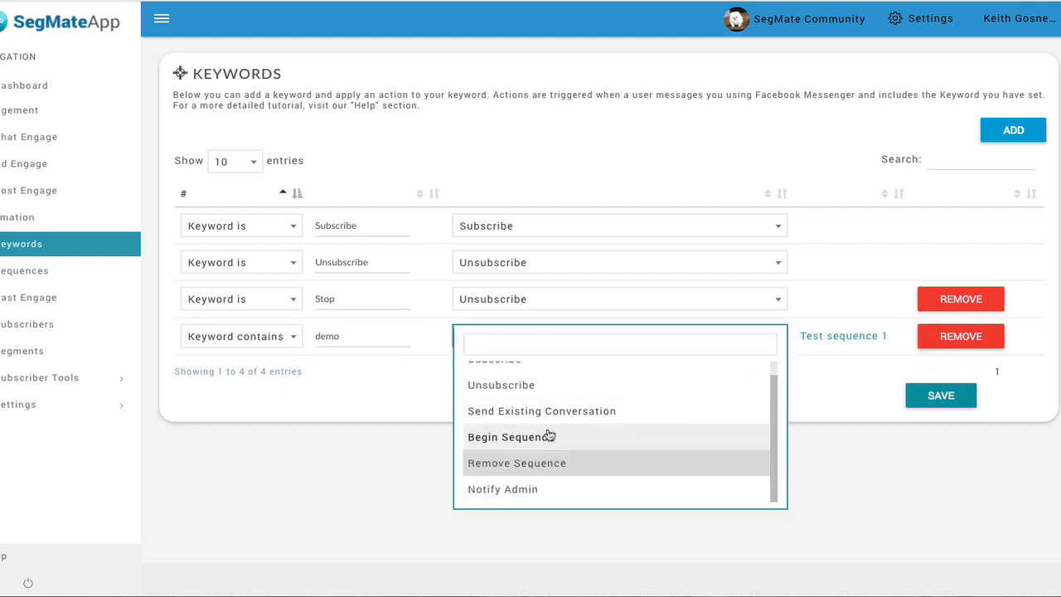
left_click(503, 490)
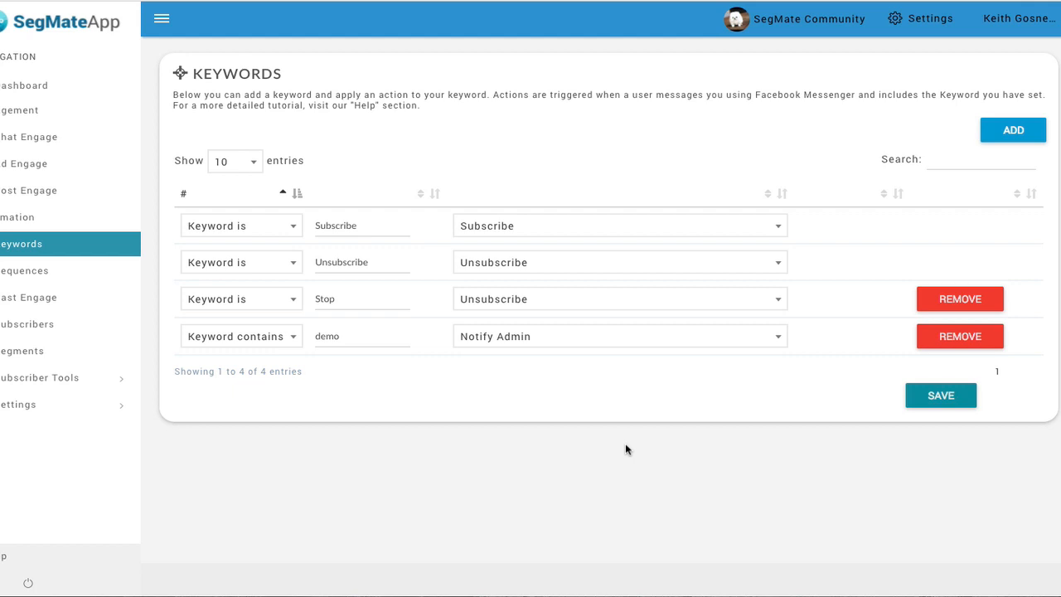
Look through all the actions available for the demo rule without changing the selection
left_click(623, 338)
scroll(586, 410, "up", 1)
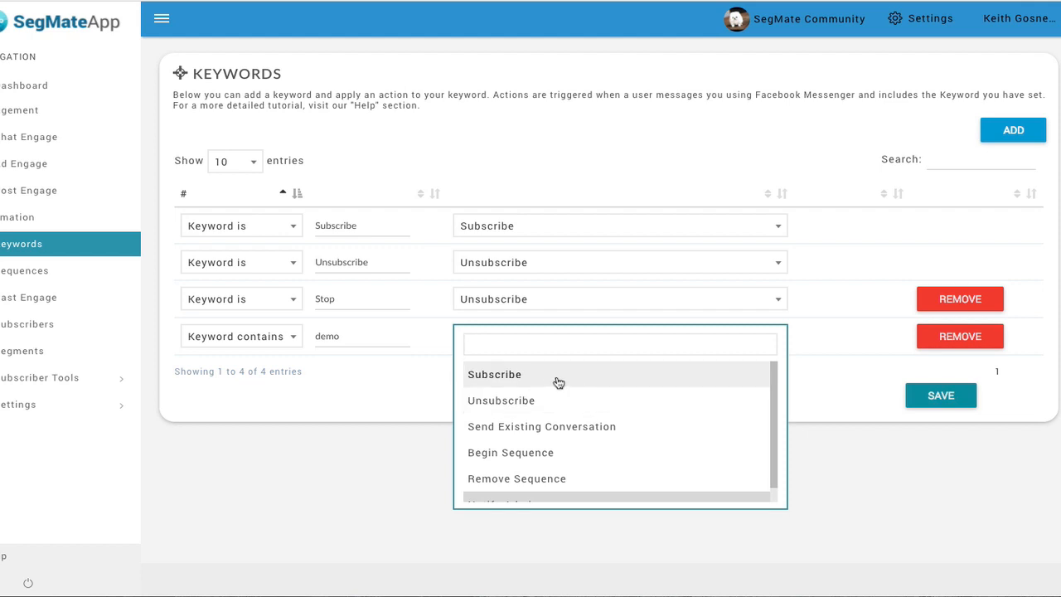
scroll(536, 434, "down", 1)
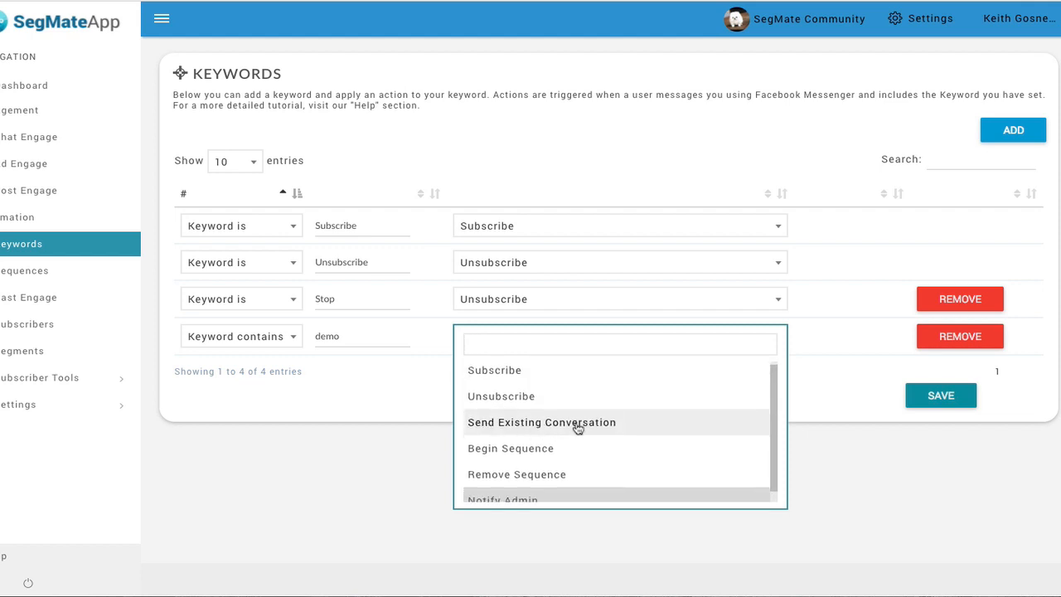
scroll(524, 436, "down", 1)
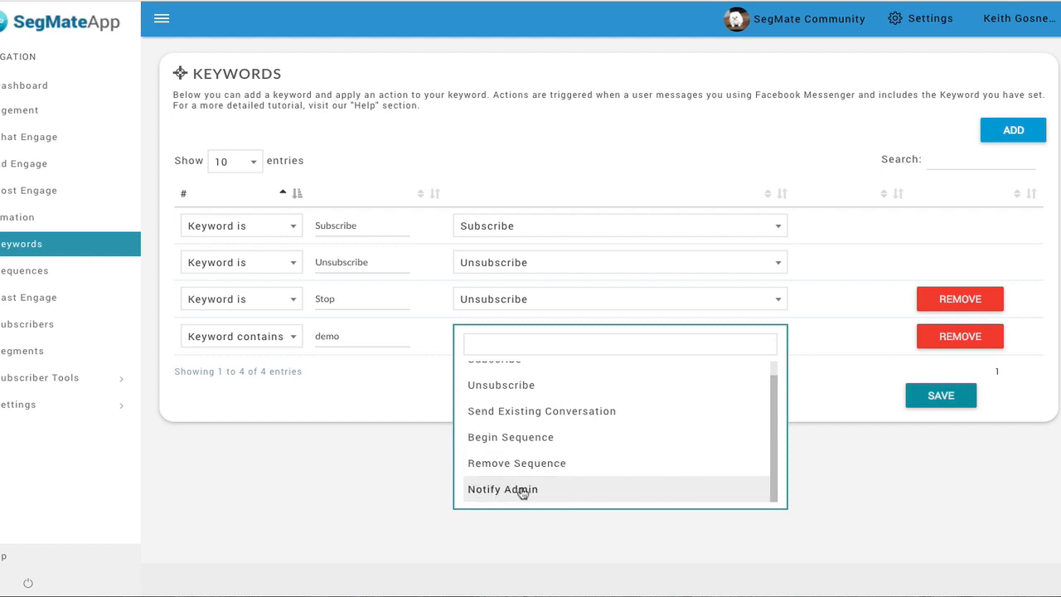
left_click(821, 470)
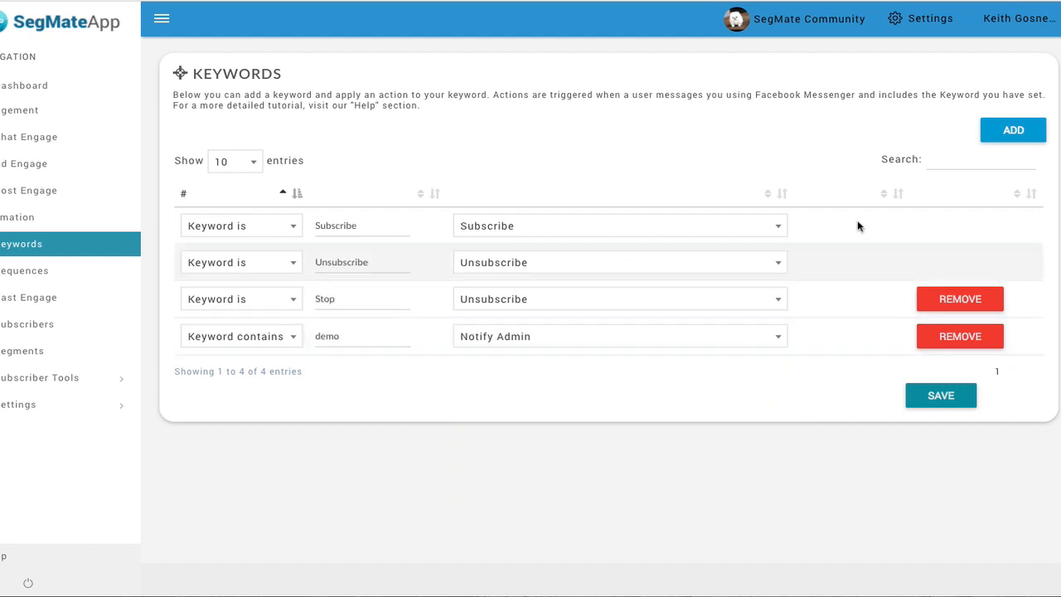
Add a blank keyword row and remove every rule except the default Subscribe and Unsubscribe ones, saving the list
left_click(996, 134)
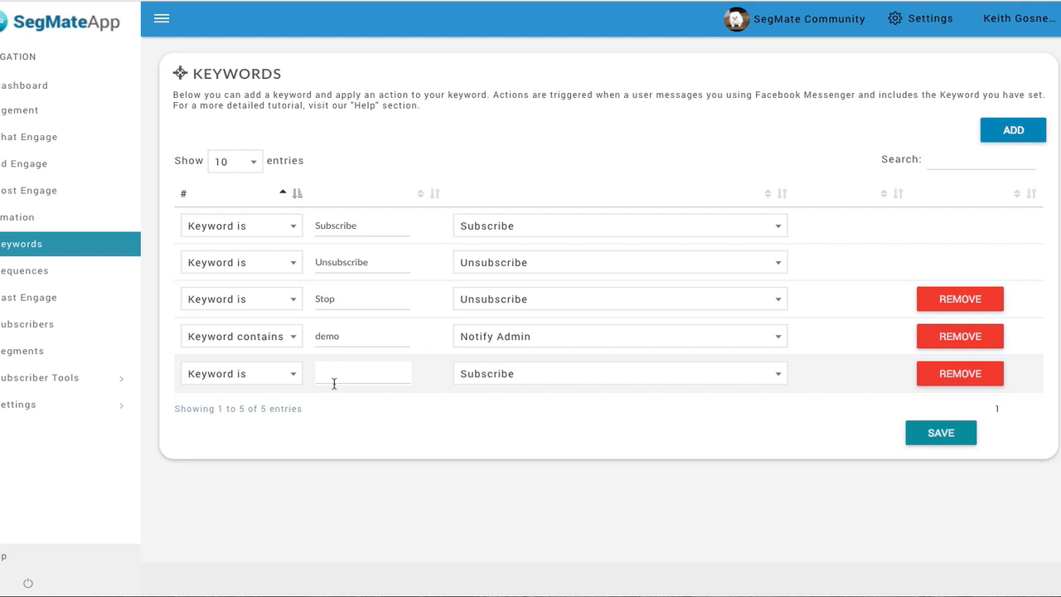
left_click(962, 336)
left_click(950, 298)
left_click(951, 305)
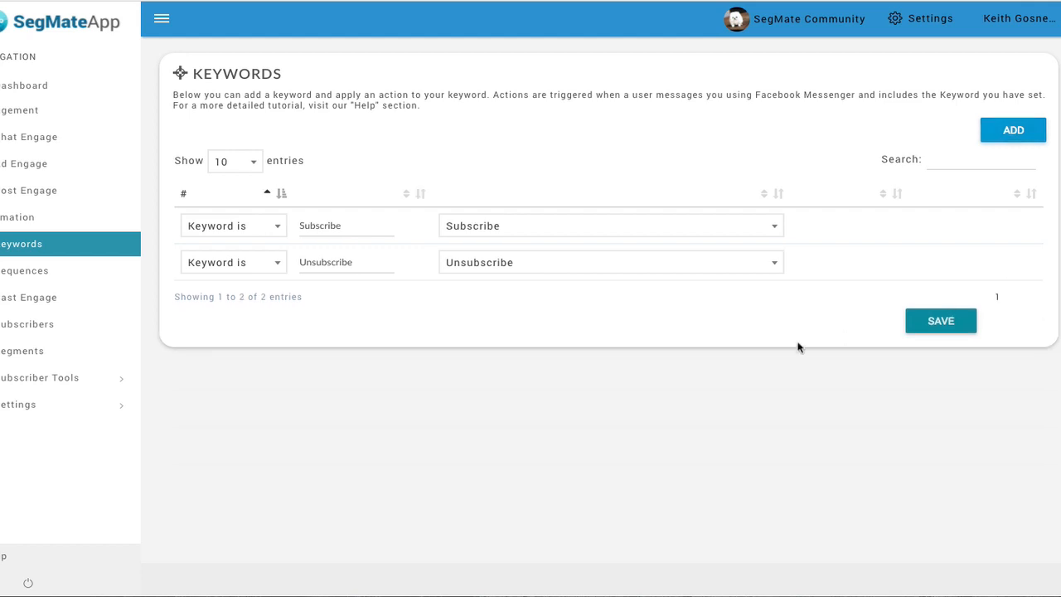
left_click(959, 320)
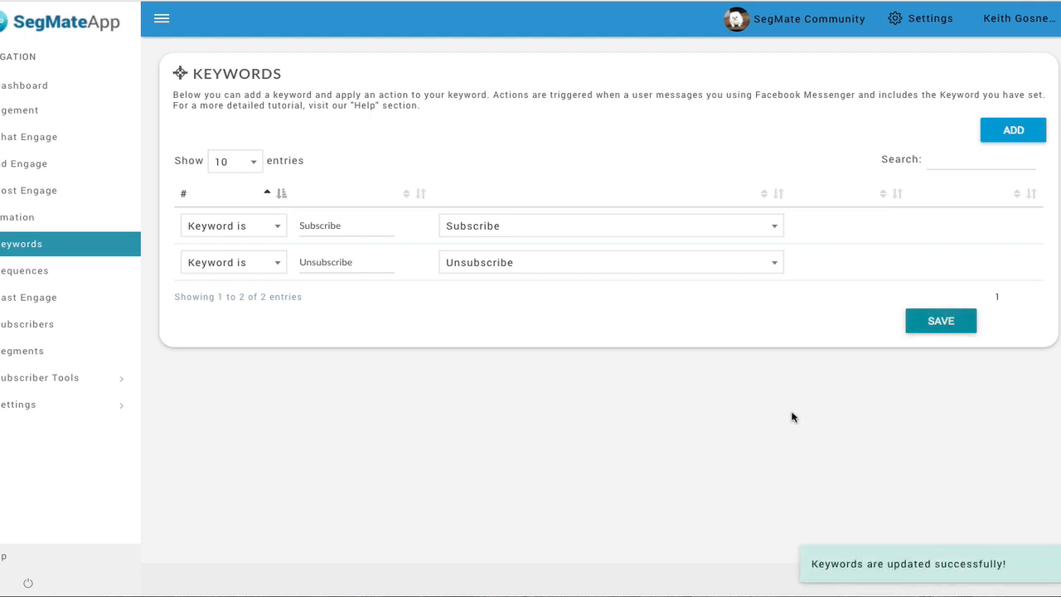